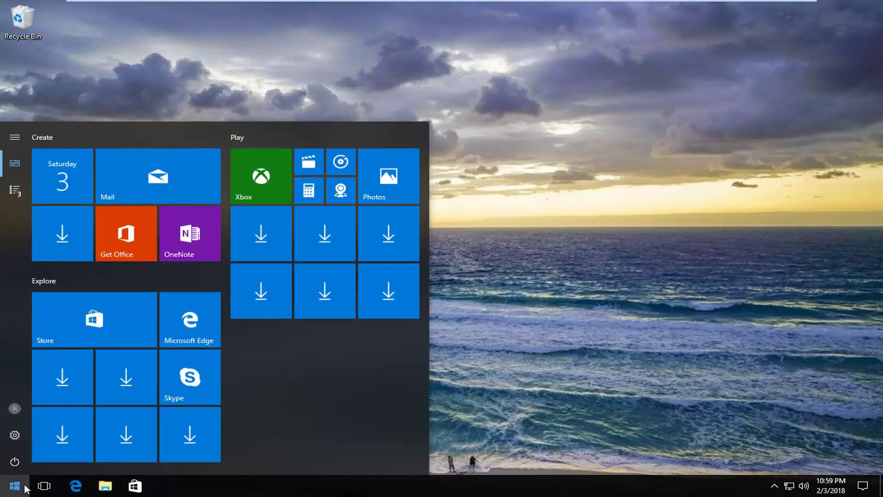
Step: Open Windows Settings from the Start menu and scroll down the category list
left_click(15, 436)
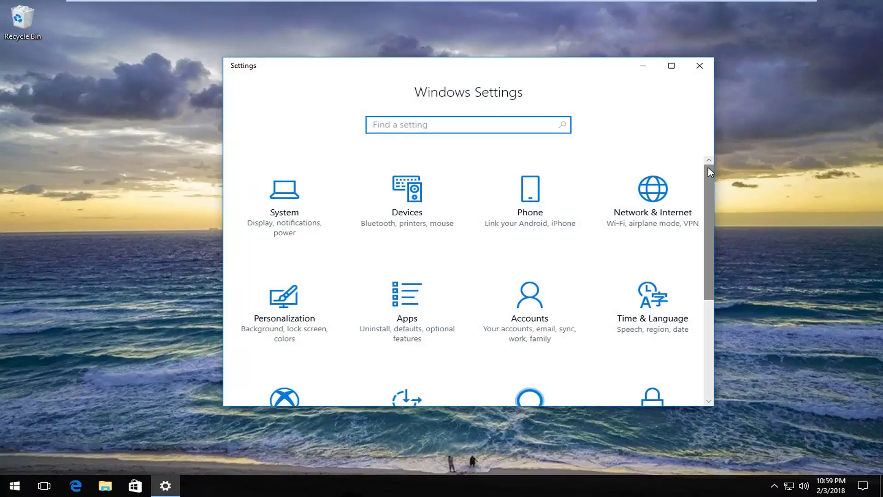
left_click_drag(708, 167, 532, 311)
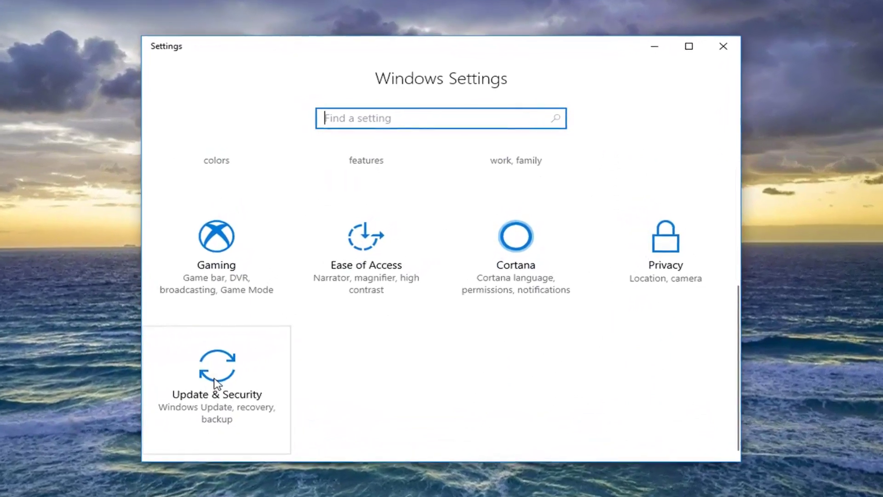
Step: Go to Update & Security and select the Recovery page
left_click(202, 392)
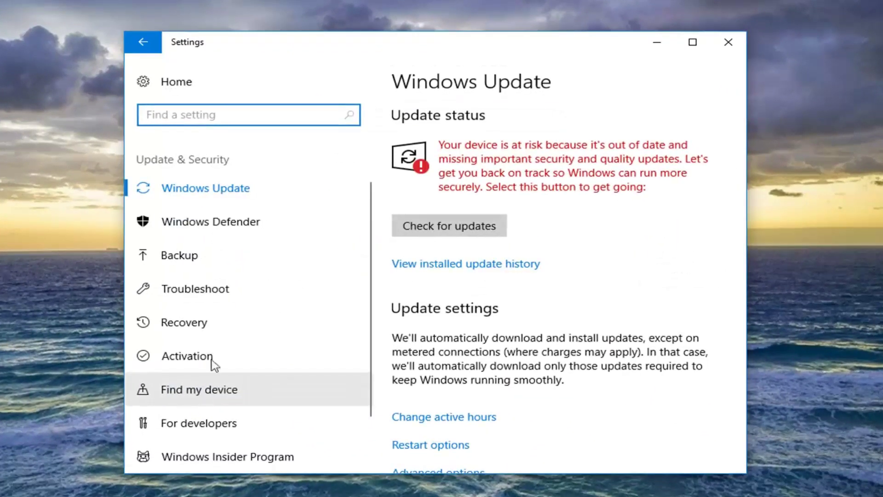
left_click(184, 327)
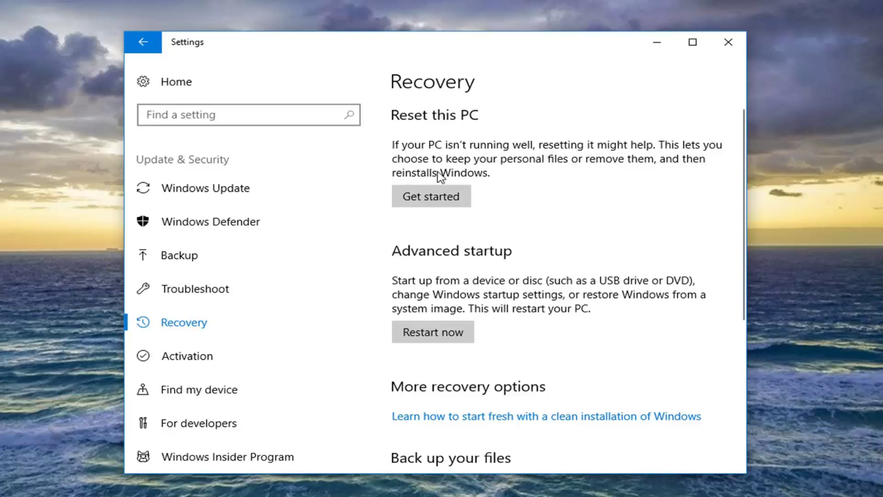
Step: Start Reset this PC and choose Remove everything to delete all files, apps and settings
left_click(434, 202)
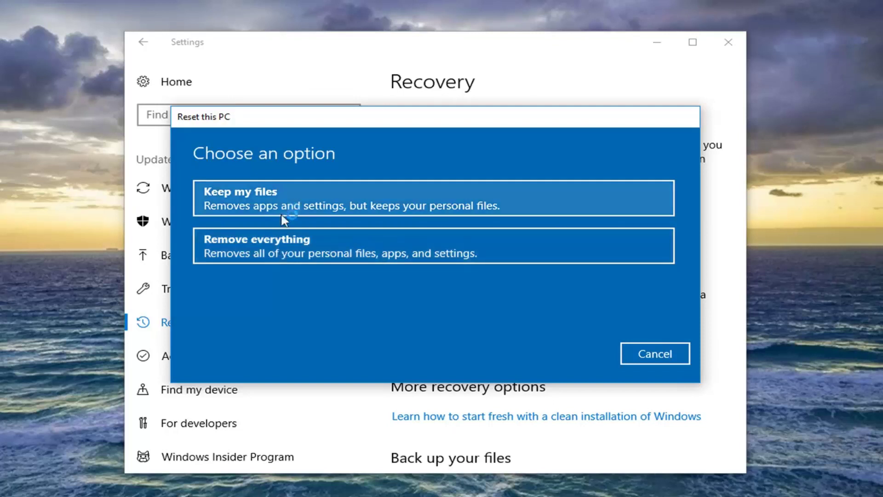
left_click(262, 258)
left_click(280, 257)
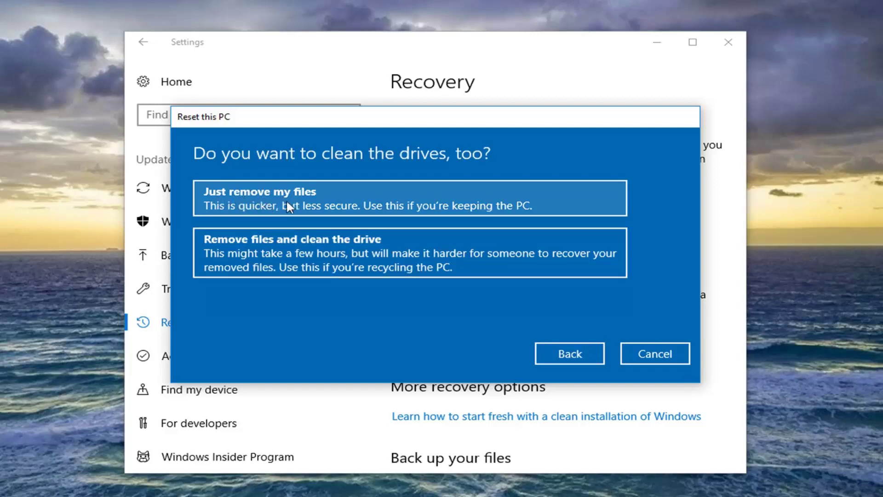
Step: Choose Just remove my files, skipping drive cleaning
left_click(228, 202)
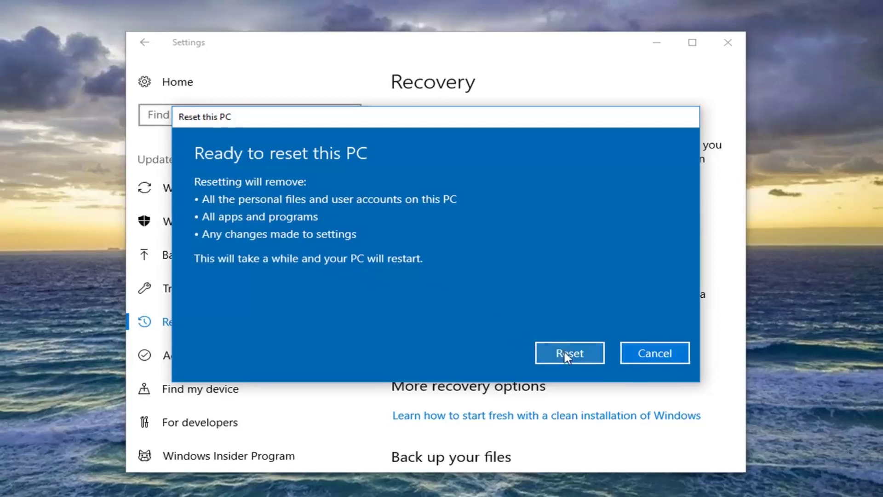
Step: Confirm the final Reset to begin reinstalling Windows
left_click(568, 354)
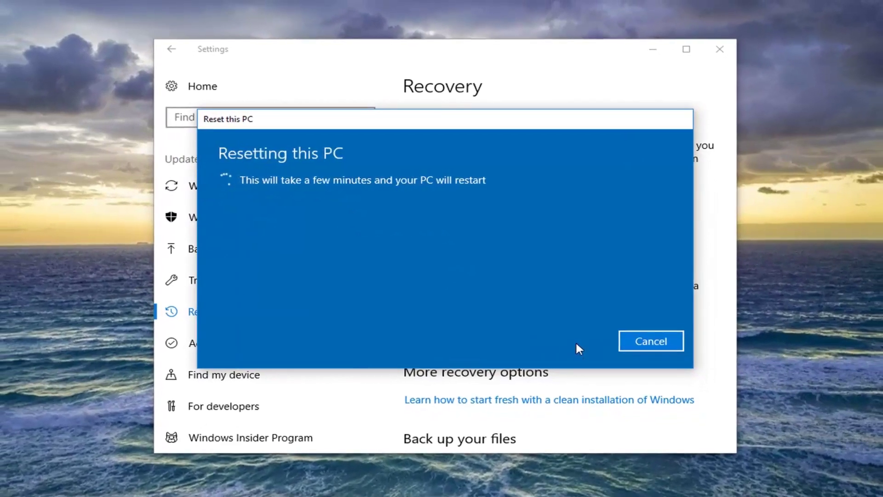
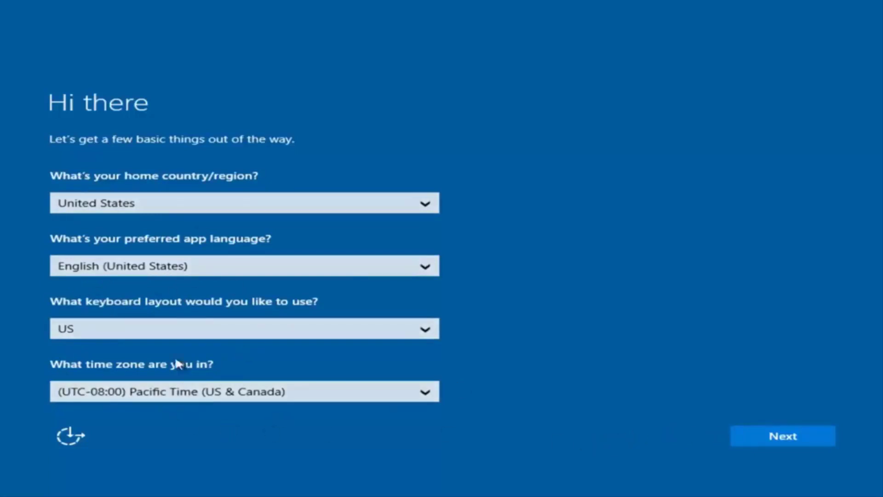
Step: Confirm the region, language and keyboard choices and accept the Windows license terms
left_click(789, 441)
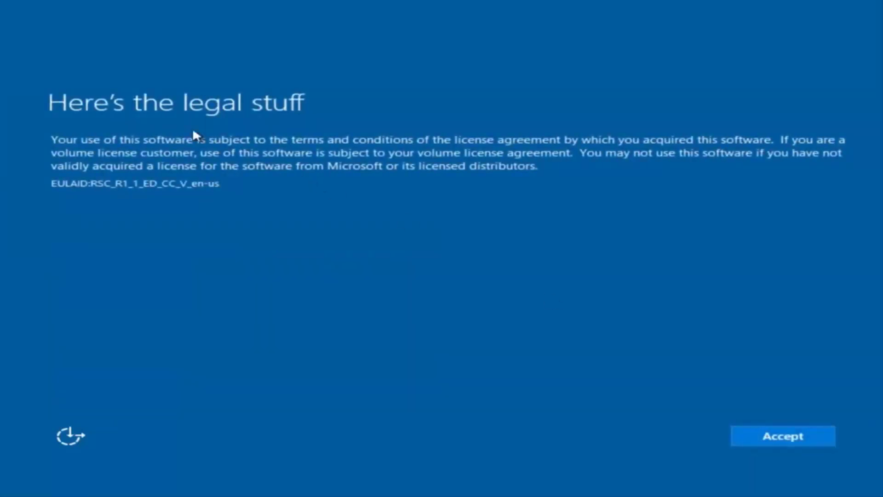
left_click(792, 438)
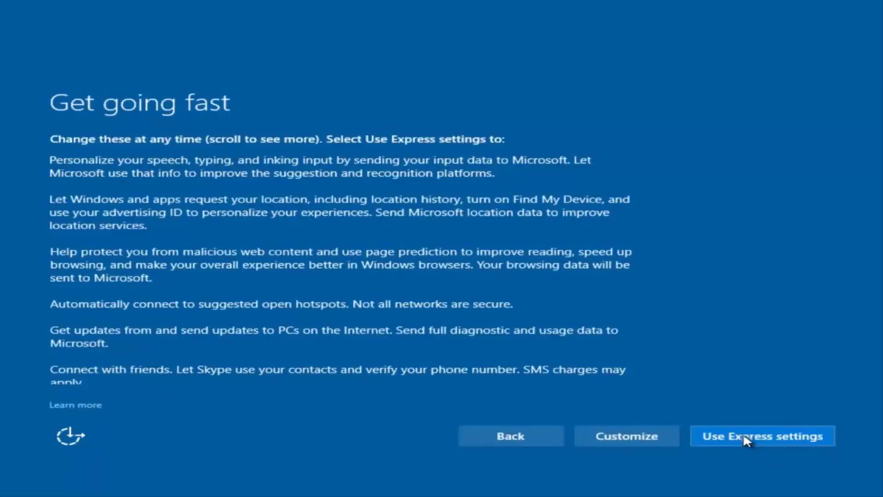
Step: Customize the privacy settings, switching off speech, typing and inking personalization
left_click(629, 438)
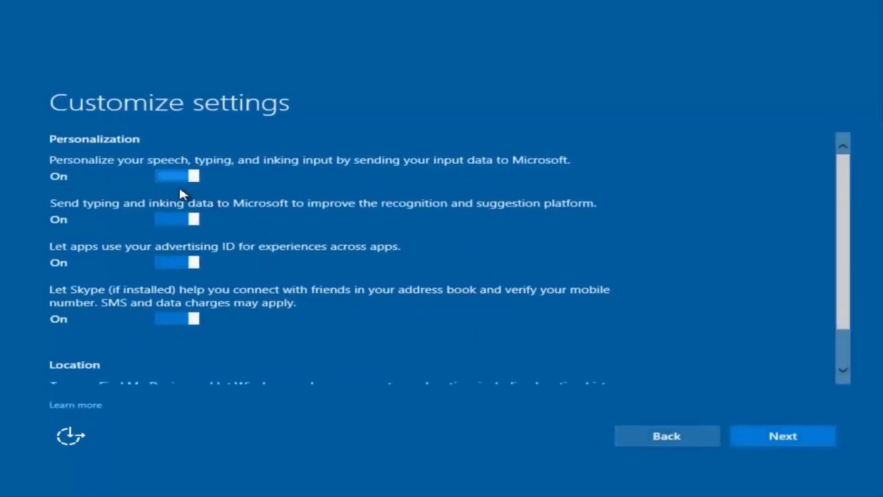
scroll(233, 221, "down", 2)
scroll(253, 230, "up", 2)
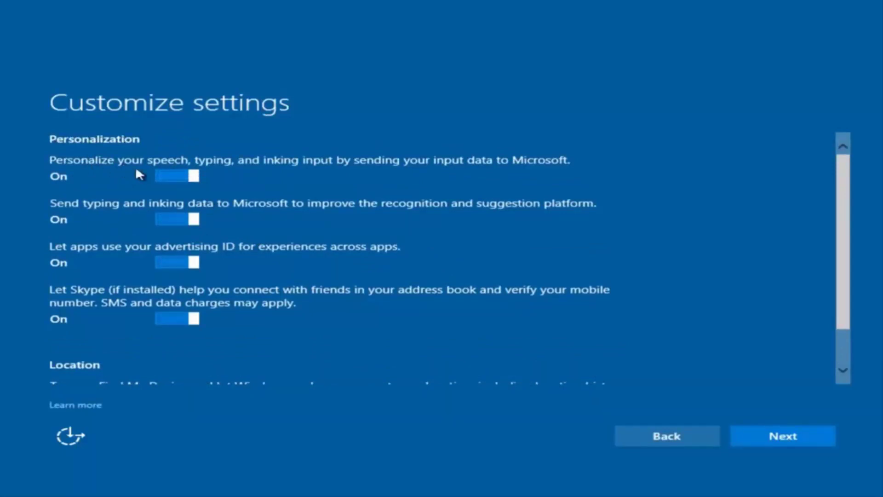
left_click(187, 179)
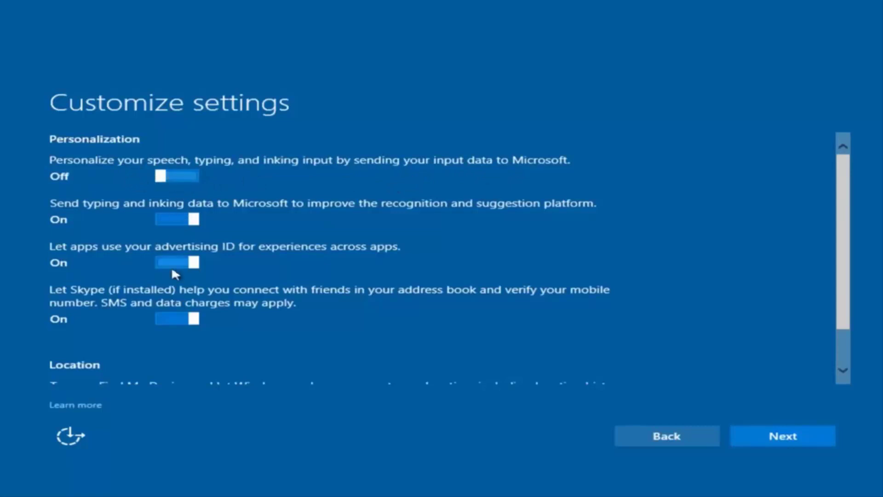
scroll(186, 285, "down", 1)
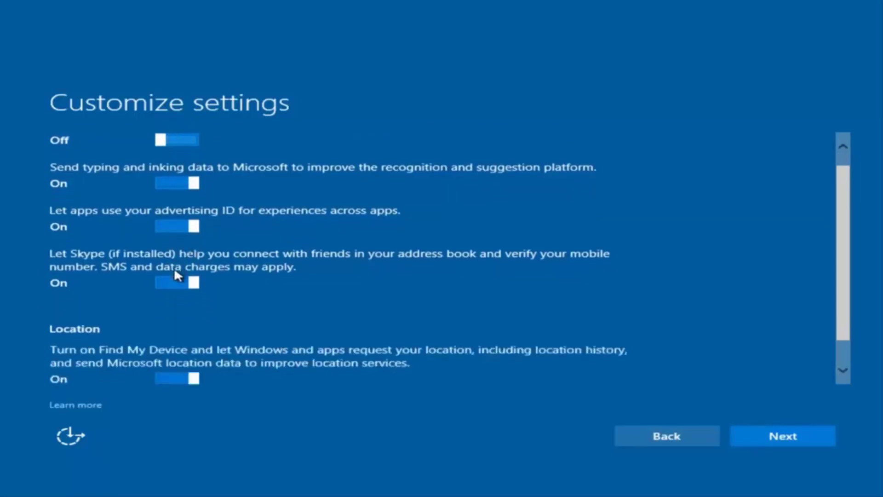
scroll(208, 221, "up", 1)
scroll(206, 318, "down", 1)
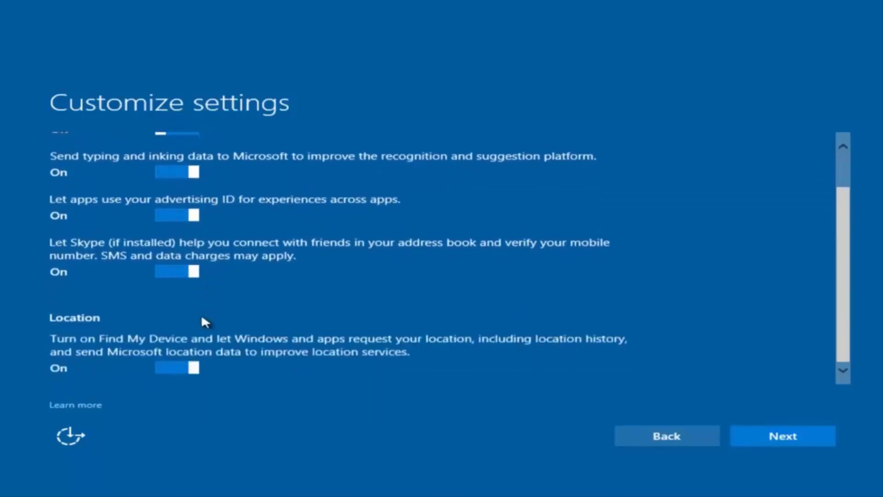
scroll(230, 285, "up", 1)
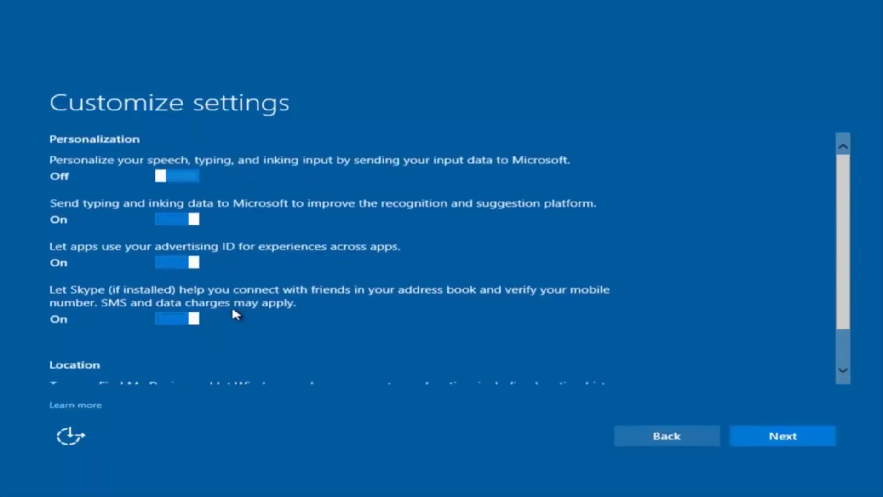
left_click(766, 438)
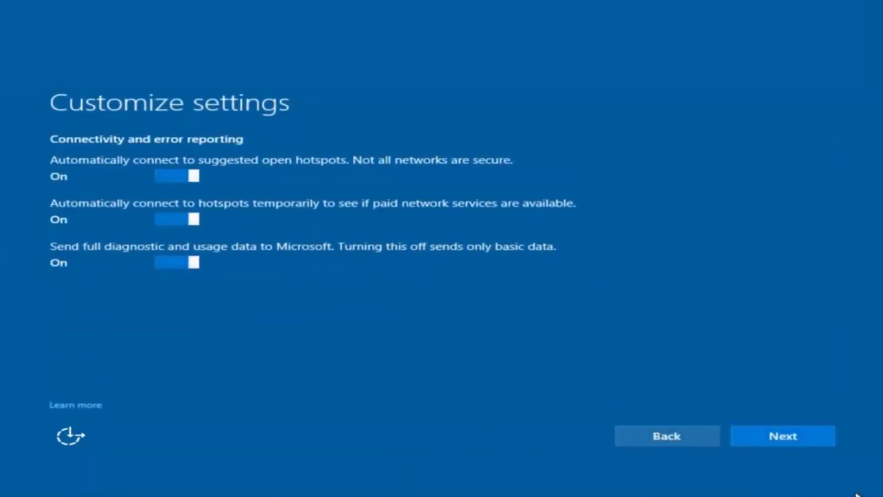
Step: Keep the default connectivity and error reporting settings and continue to the browser settings
left_click(783, 440)
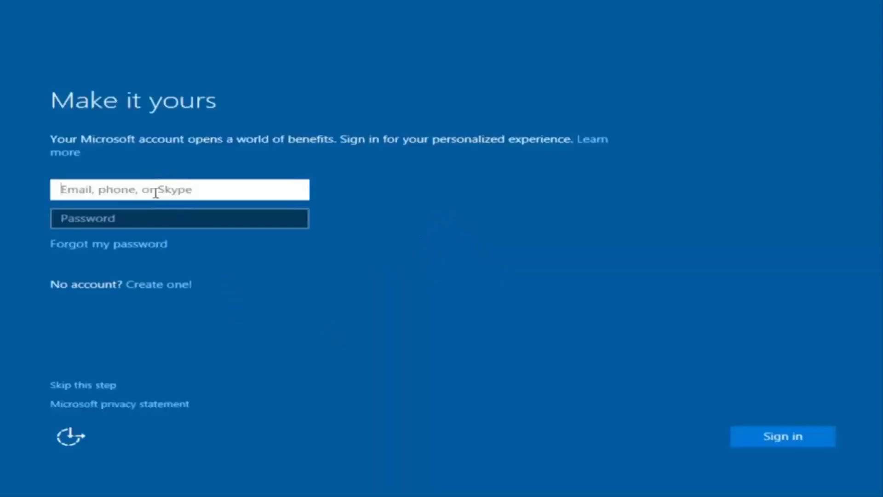
Step: Skip Microsoft sign-in and enter the local user name 'example'
left_click(379, 194)
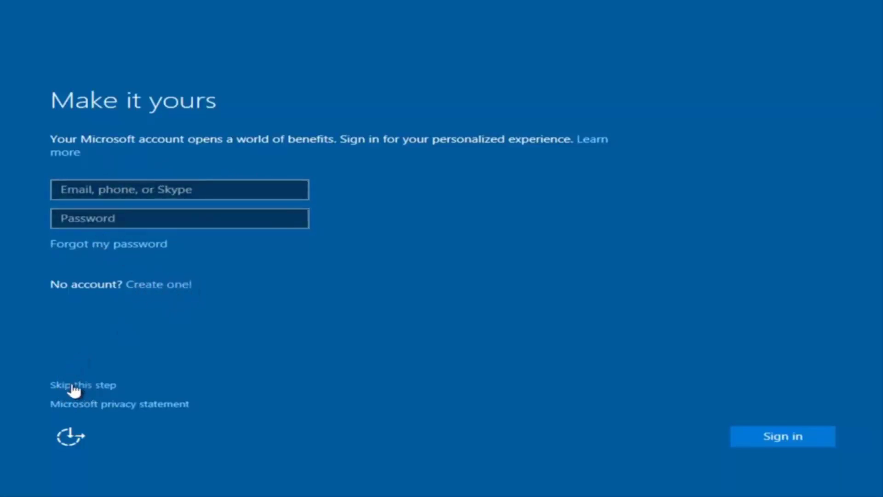
left_click(88, 386)
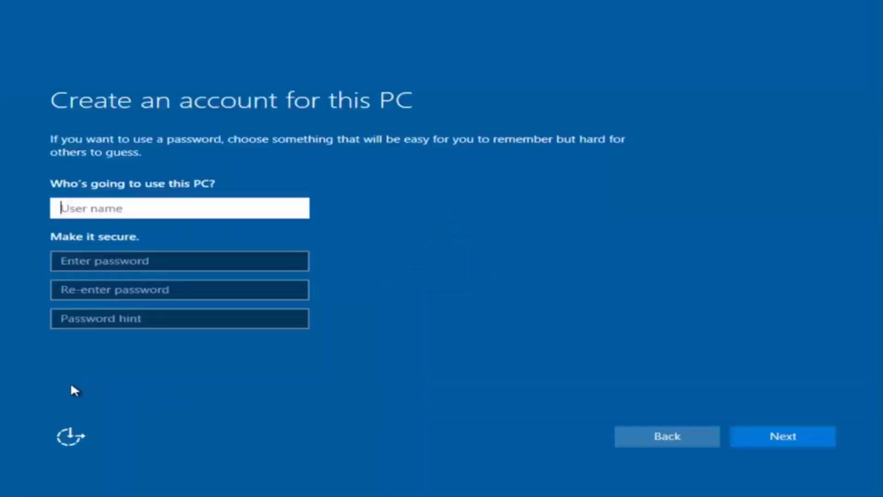
type("exam[p")
key("BackSpace")
key("BackSpace")
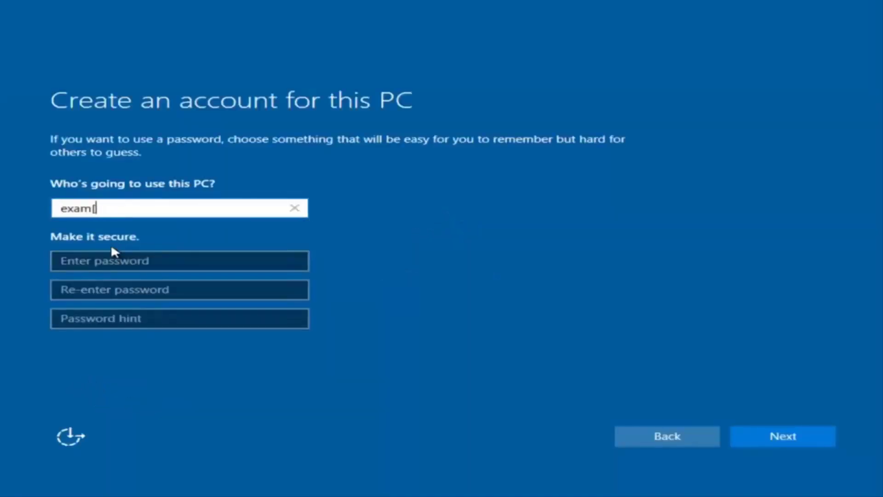
type("ple")
Step: Enter and confirm the account password, add a password hint, and submit
left_click(111, 261)
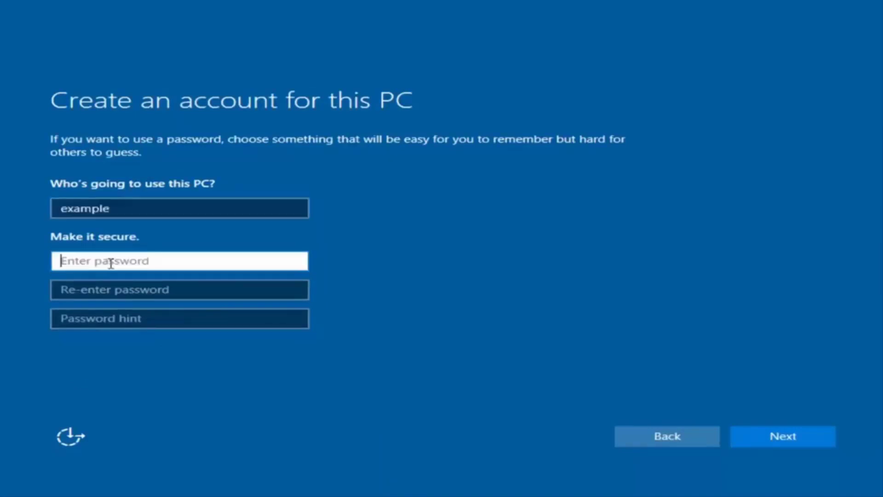
type("••••")
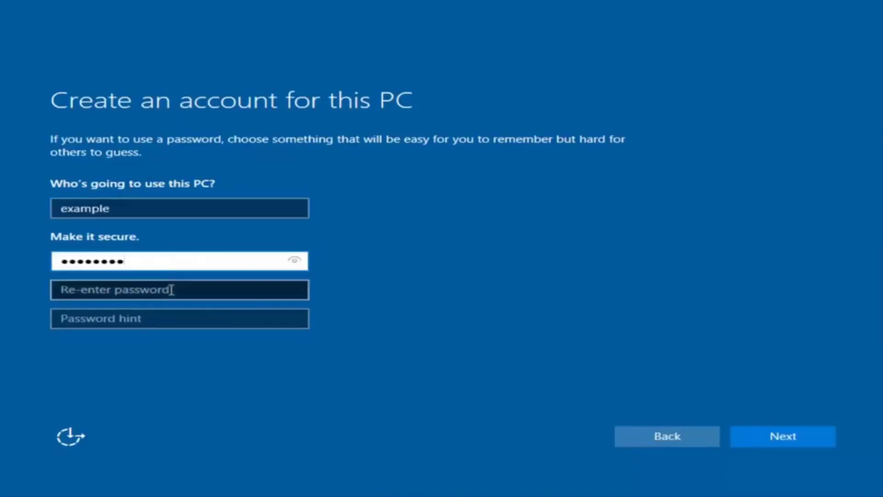
left_click(172, 289)
type("•••••••••")
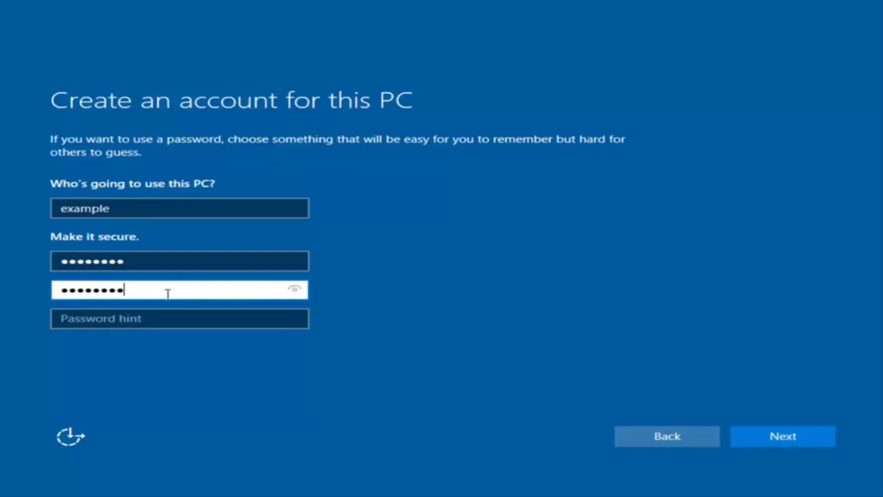
left_click(161, 322)
type("pass")
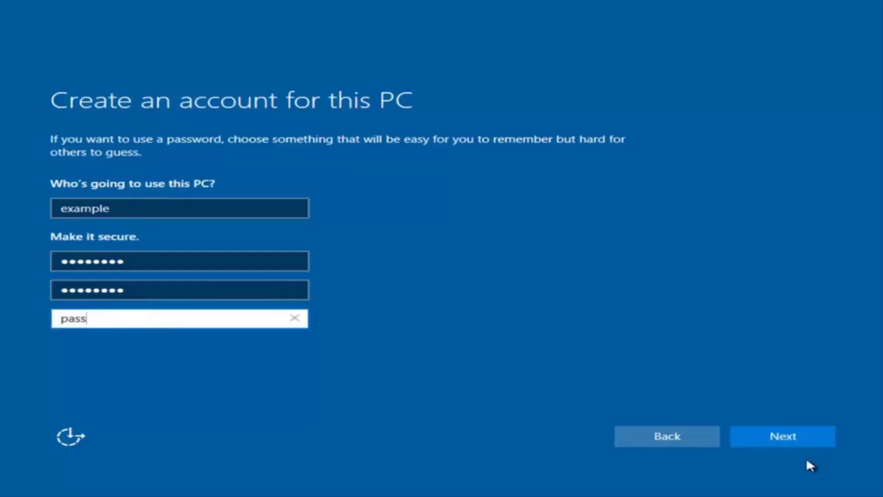
left_click(797, 439)
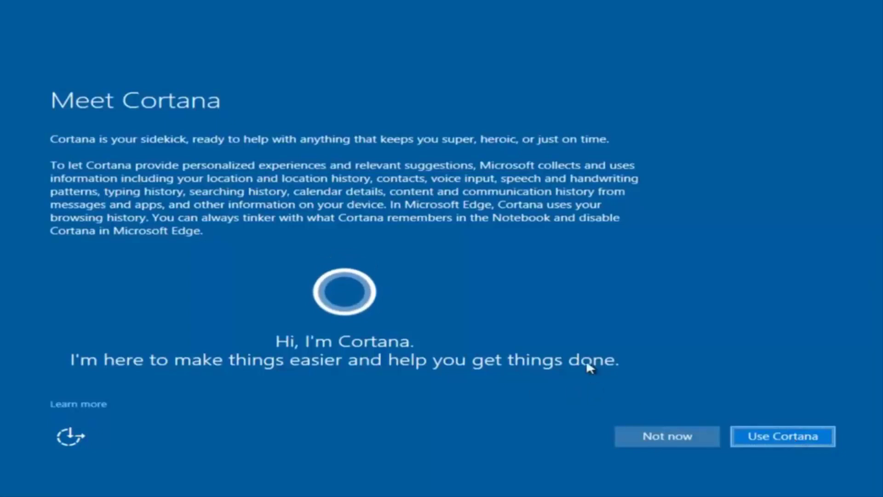
Step: Decline setting up Cortana with Not now
left_click(651, 435)
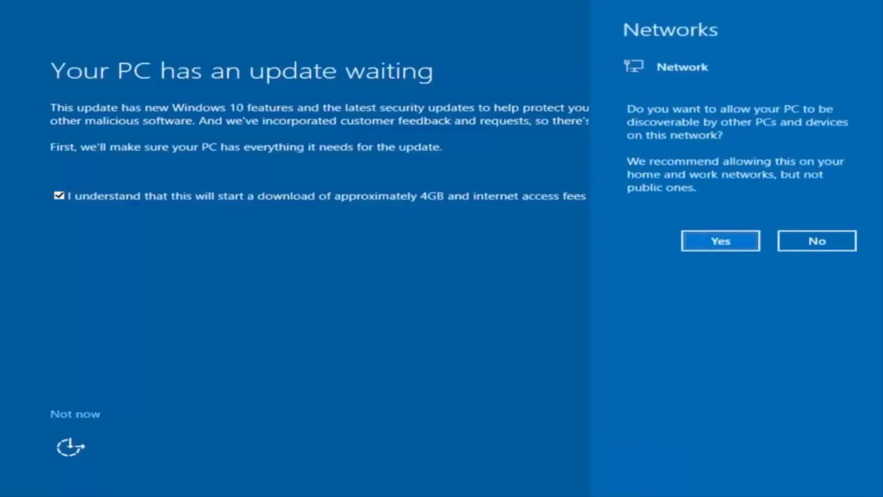
Step: Answer the network discoverability prompt and postpone the pending update
left_click(407, 343)
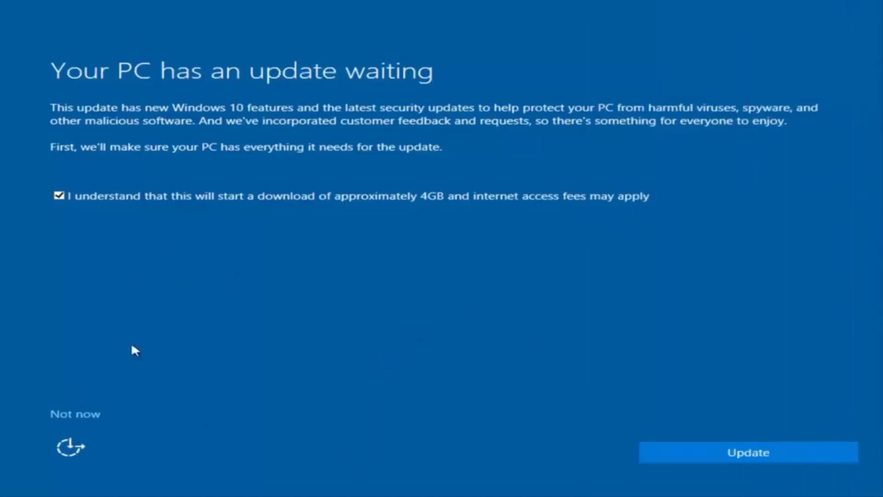
left_click(75, 414)
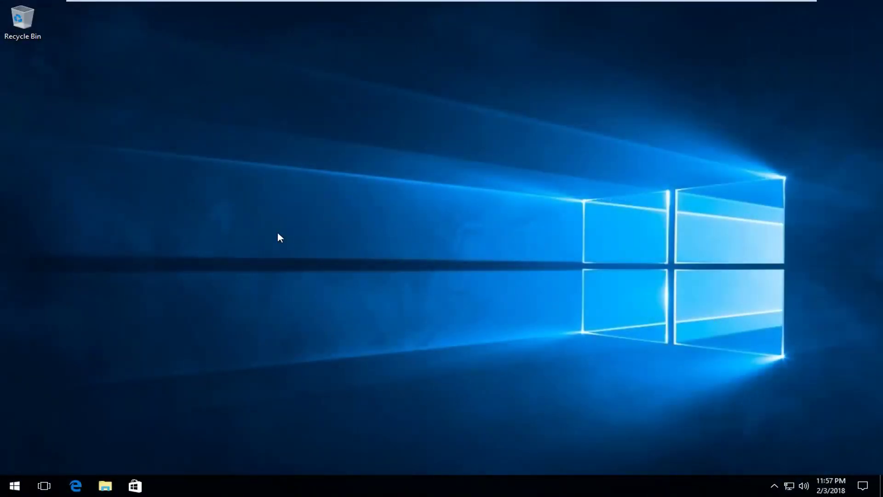